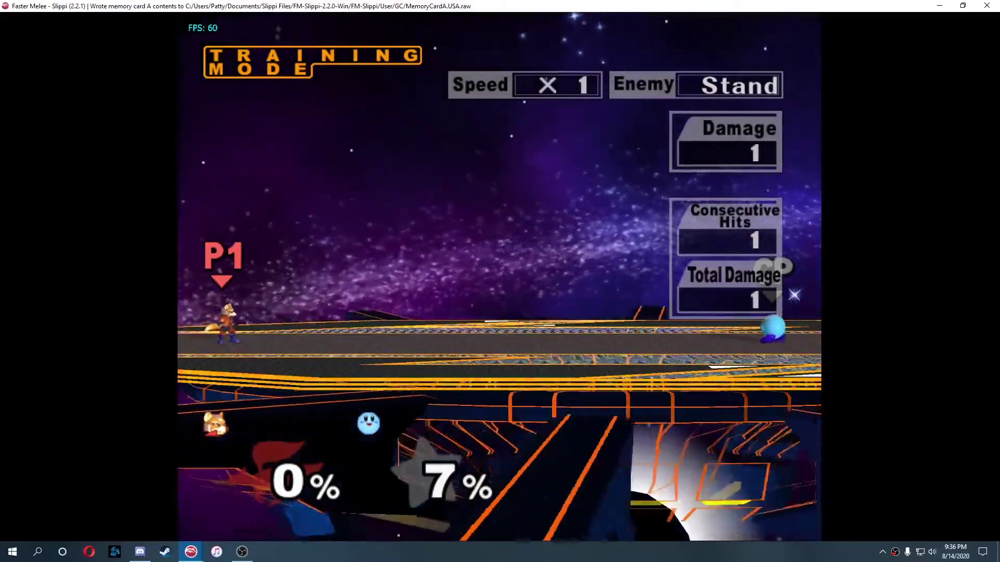
Reset Kirby's damage to 0%, fire Fox's blaster, and dash left and right
key("Return")
key("Return")
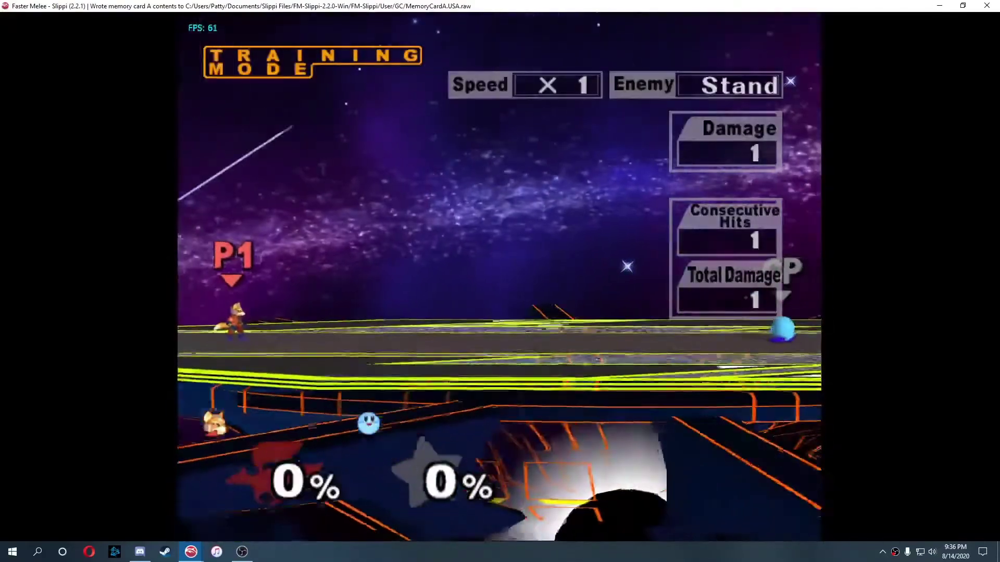
key("z")
key("z")
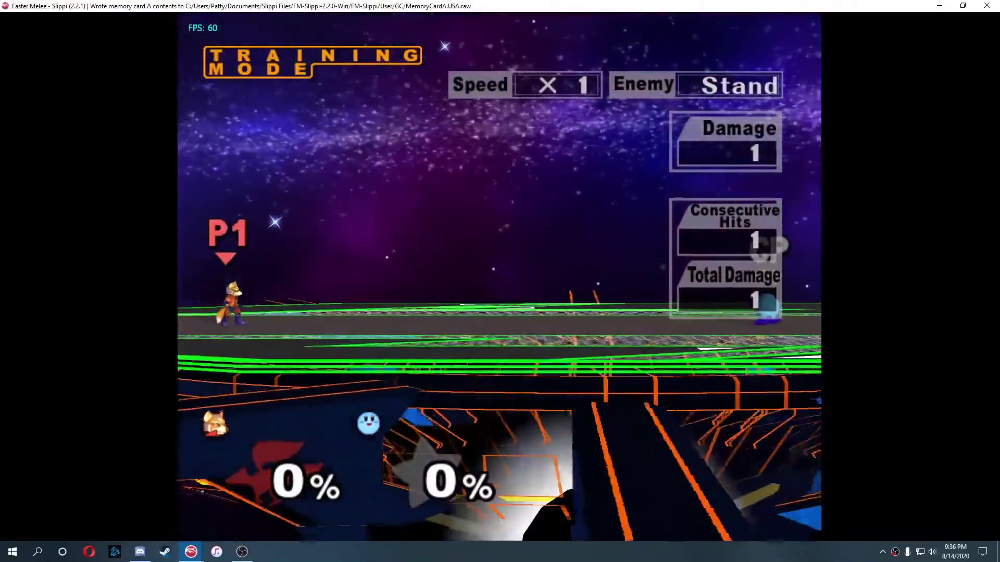
key("Left")
key("Right")
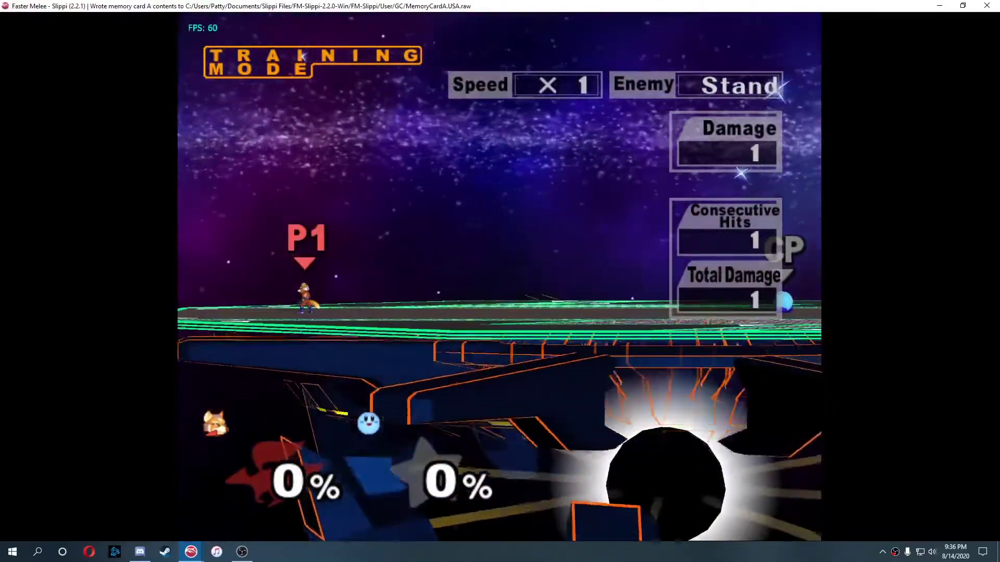
Open and close the training options, then run Fox into Kirby and grab him
key("Return")
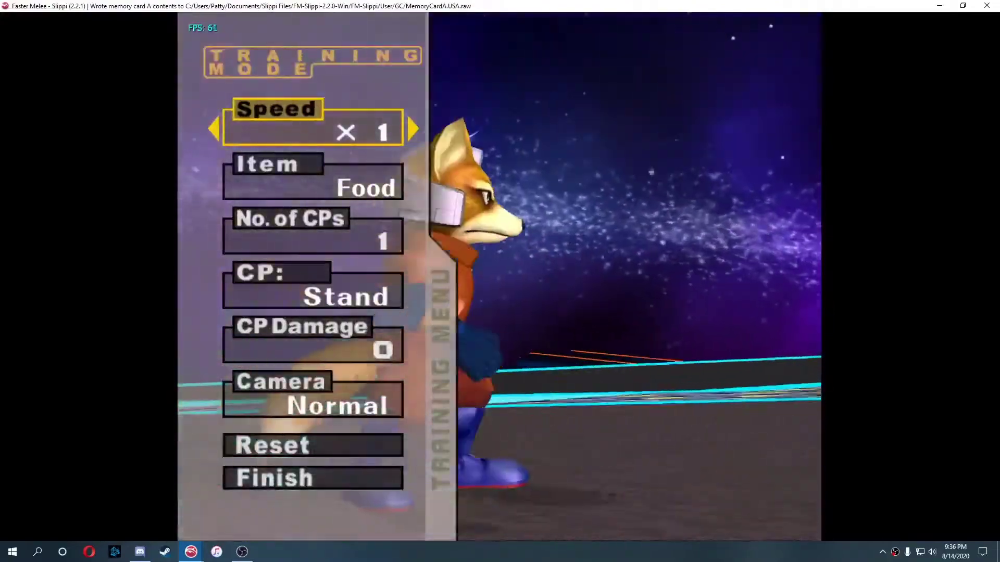
key("Return")
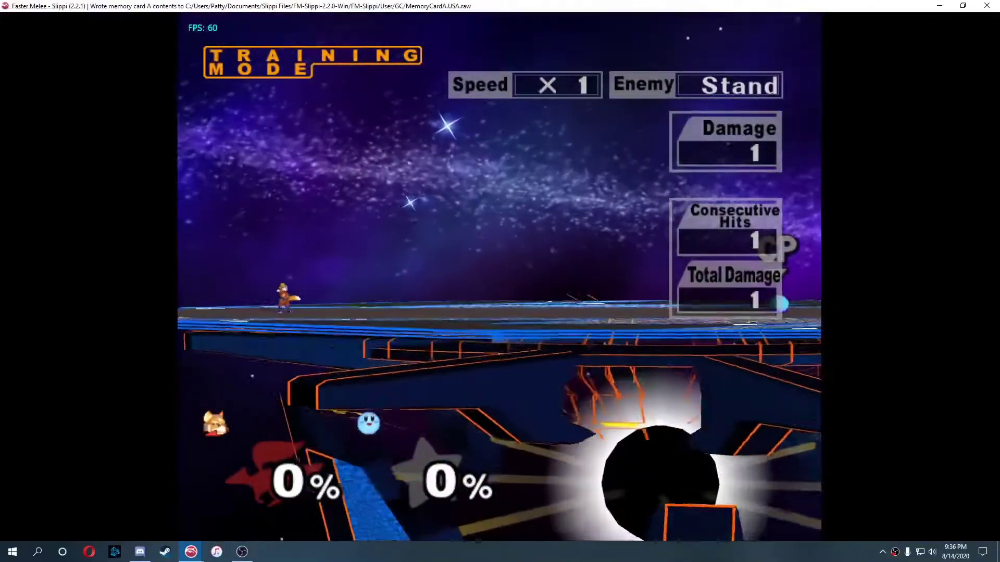
key("Left")
key("Right")
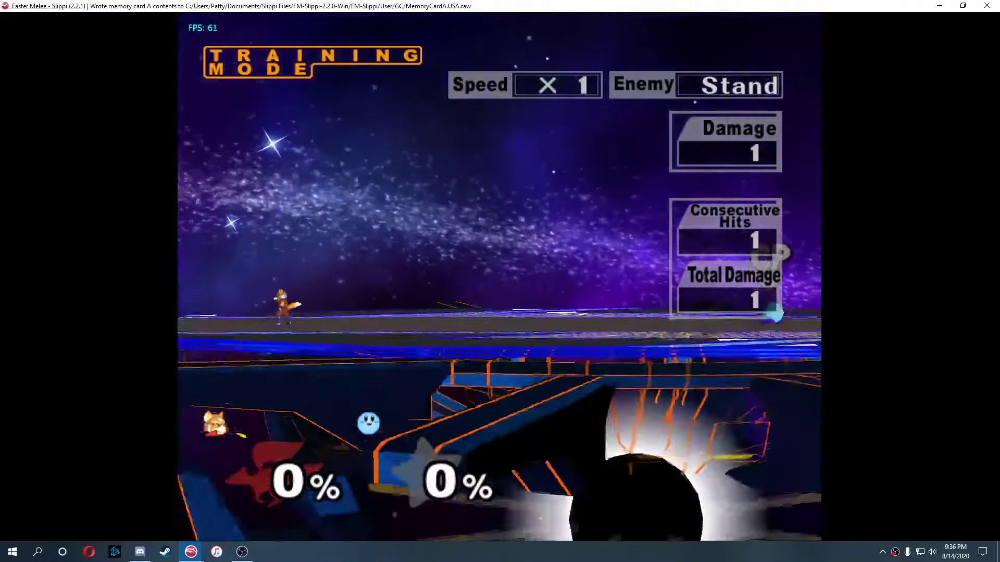
key("Right")
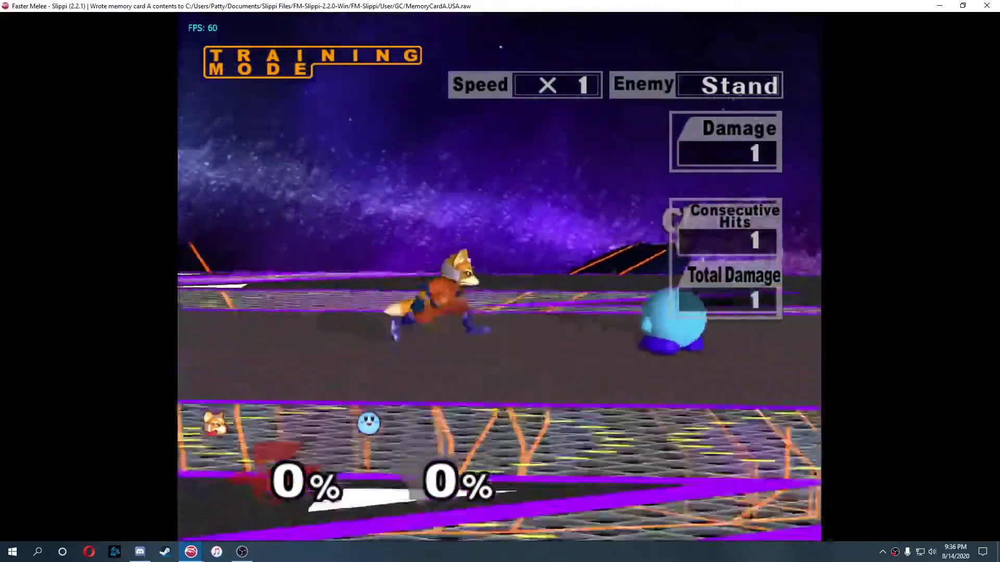
key("Right")
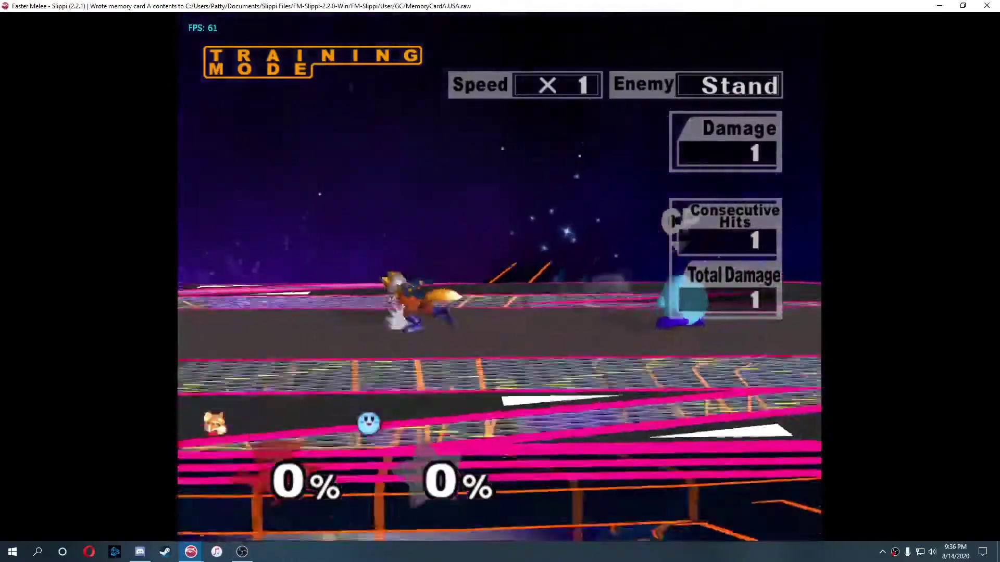
key("Right")
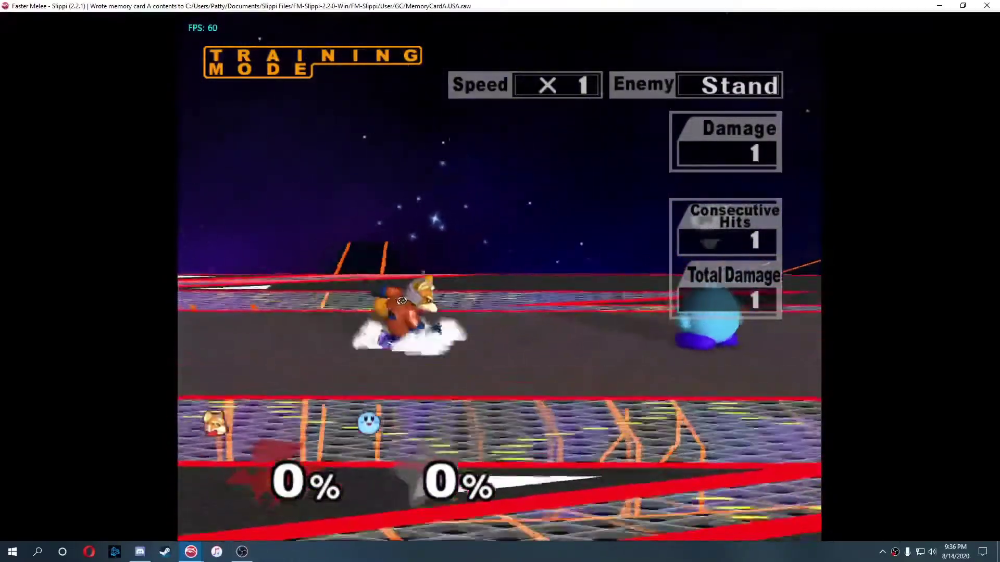
key("Right")
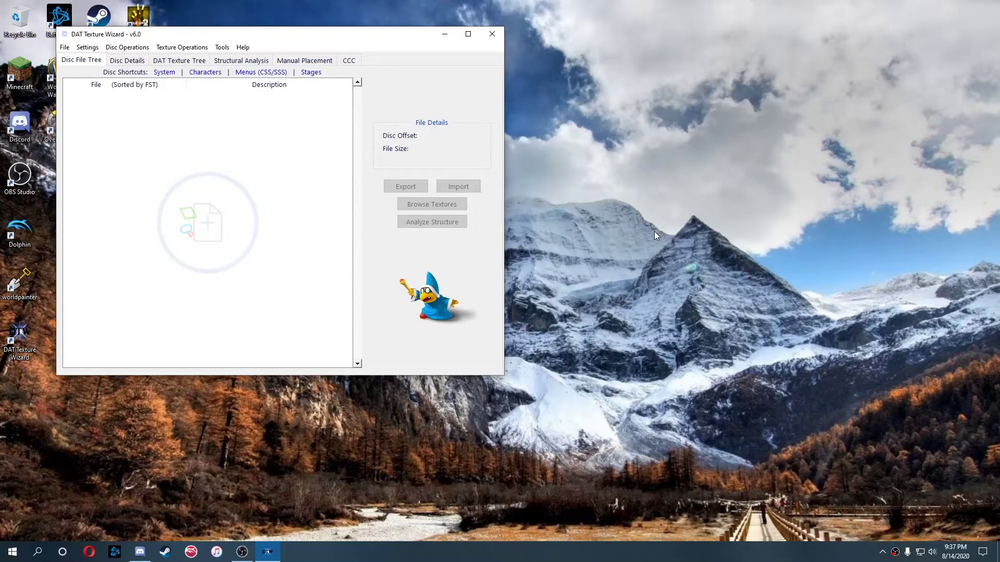
Open the 20xxmelee disc image with File > Open Disc, then launch a second DAT Texture Wizard instance
left_click(65, 48)
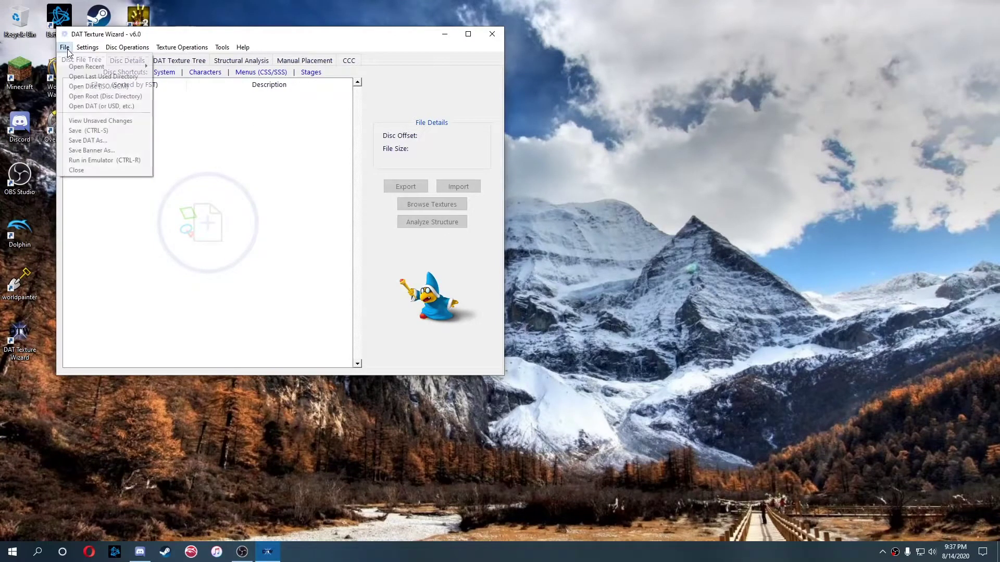
left_click(109, 87)
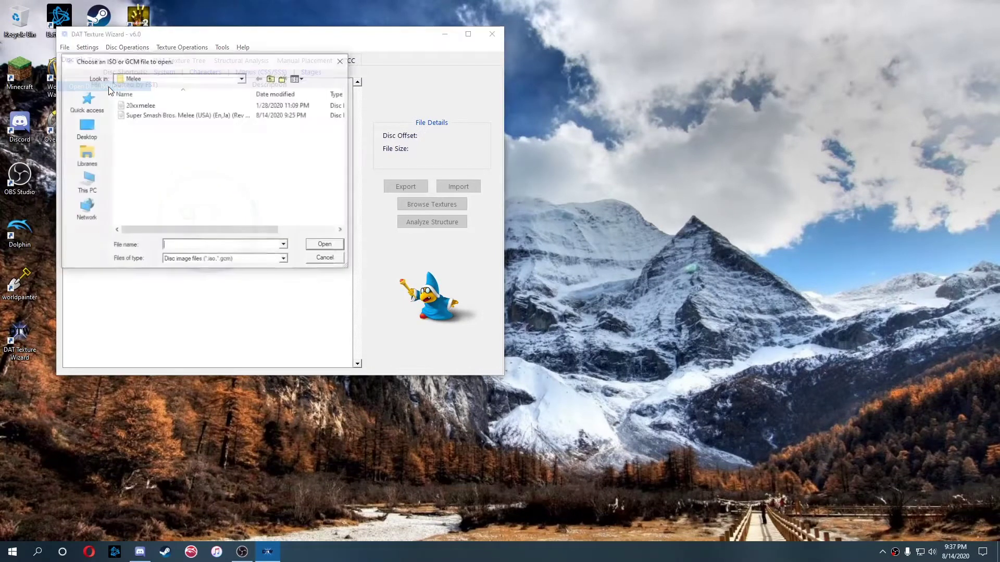
left_click(151, 106)
left_click(321, 247)
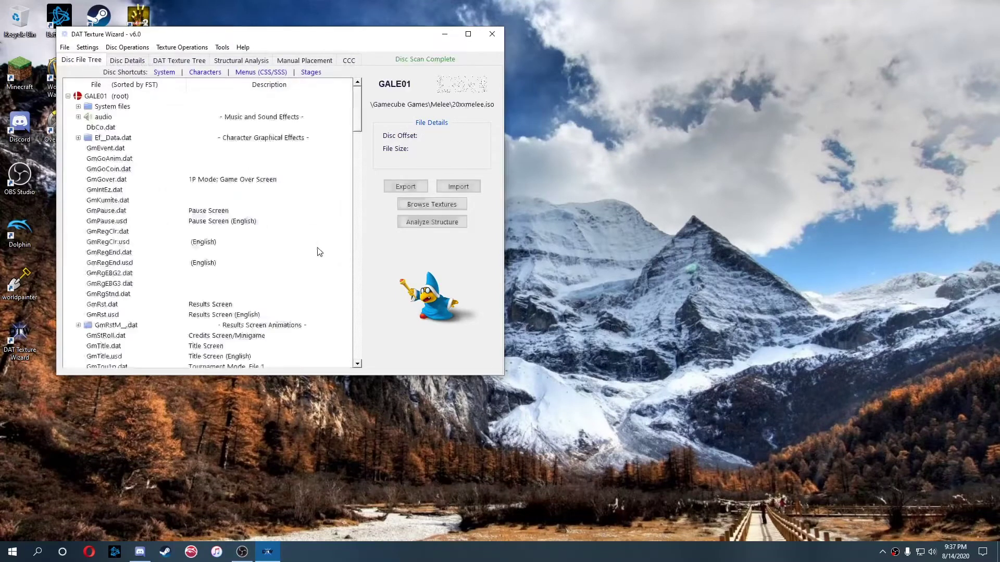
left_click(29, 348)
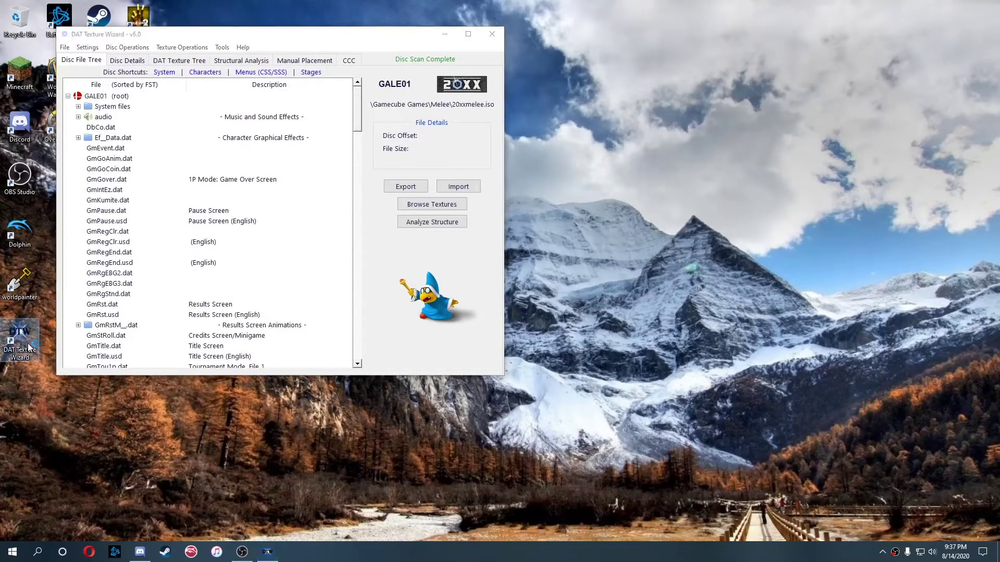
Load the vanilla Melee (USA) ISO in the second window, positioned beside the 20XX window
left_click_drag(302, 39, 756, 186)
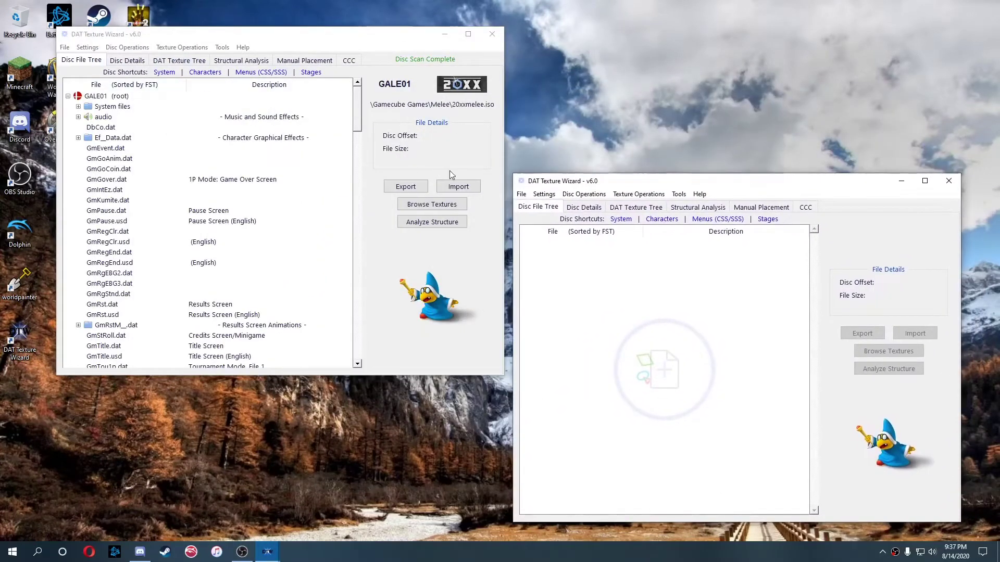
left_click(521, 194)
left_click(563, 225)
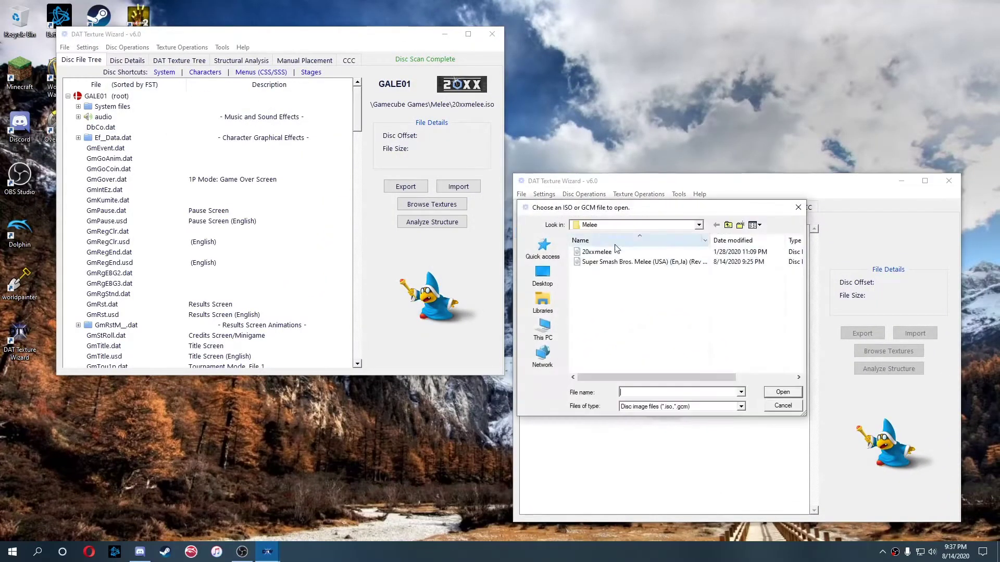
double_click(625, 262)
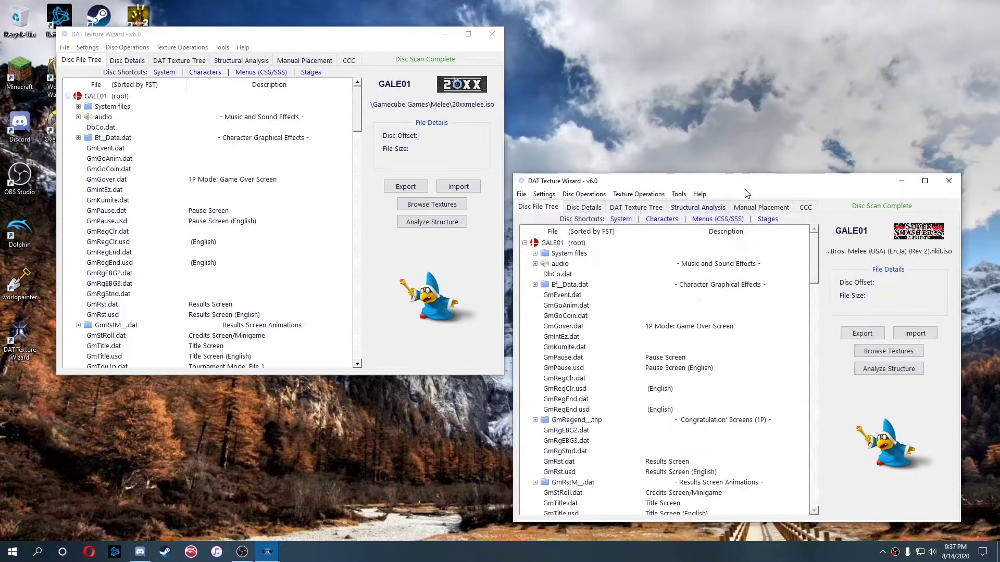
left_click_drag(756, 184, 766, 38)
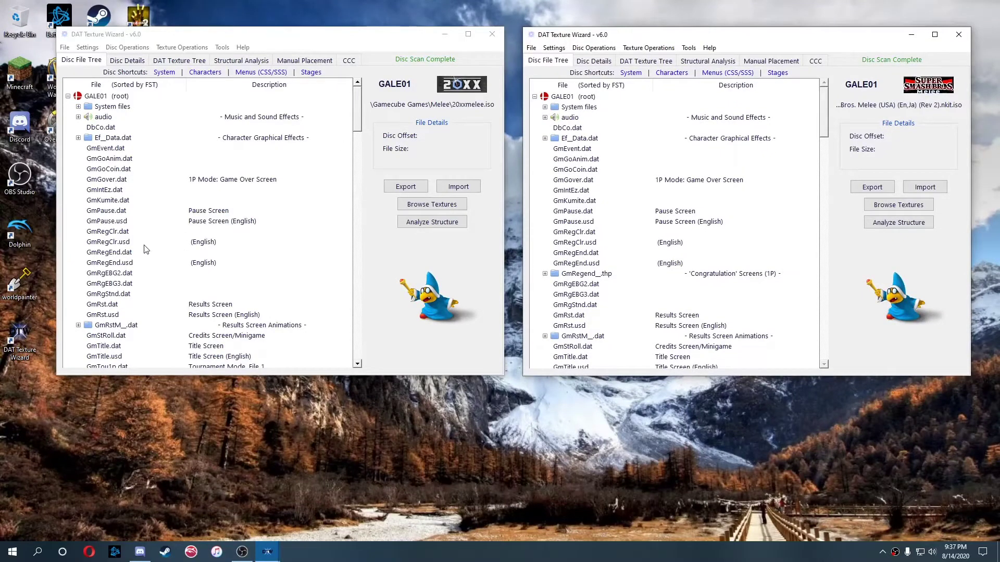
left_click_drag(361, 130, 371, 297)
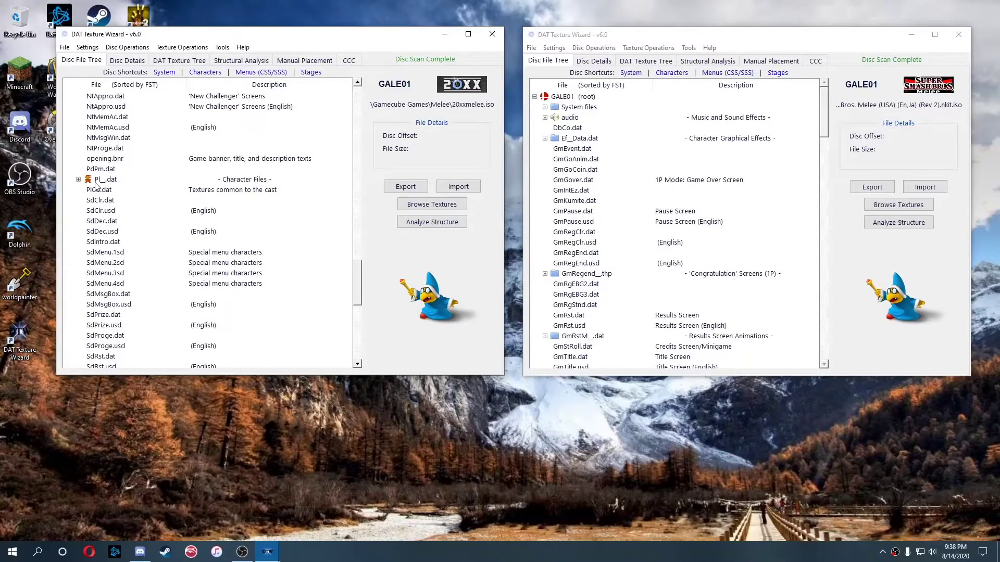
Expand the 20XX disc's character files and scroll through the character list
left_click(78, 180)
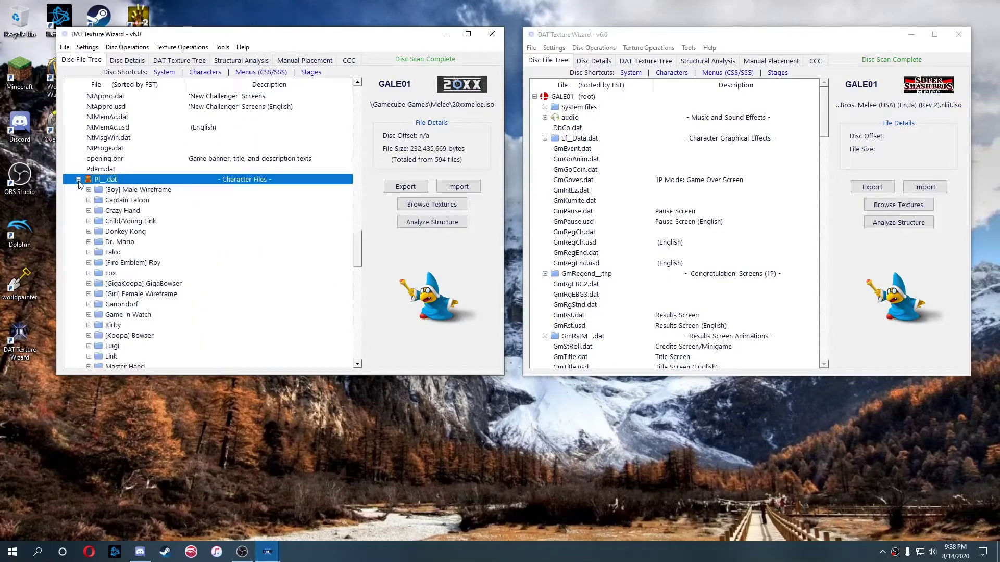
scroll(128, 204, "down", 7)
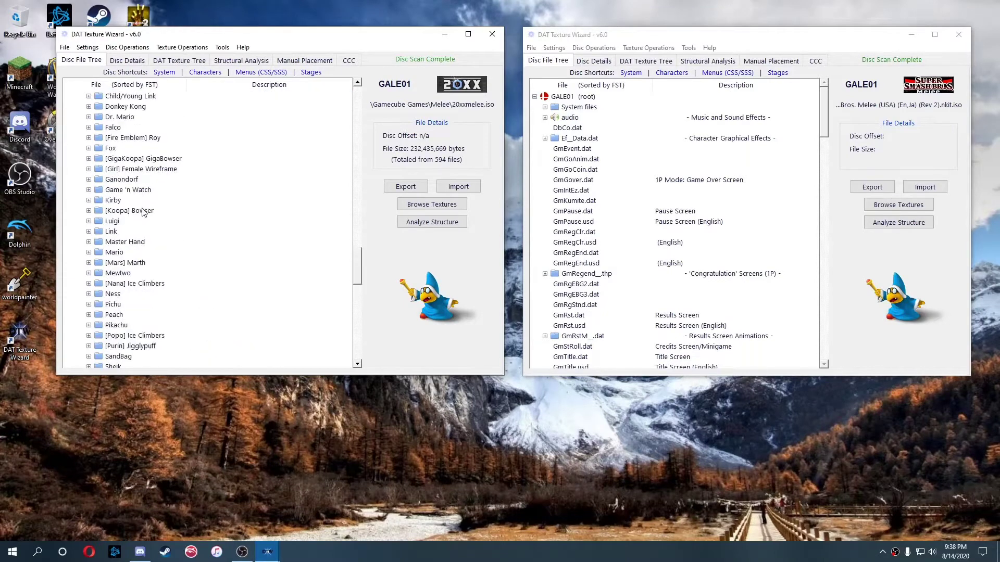
scroll(143, 211, "up", 3)
scroll(172, 245, "up", 6)
scroll(182, 214, "down", 6)
scroll(166, 290, "down", 3)
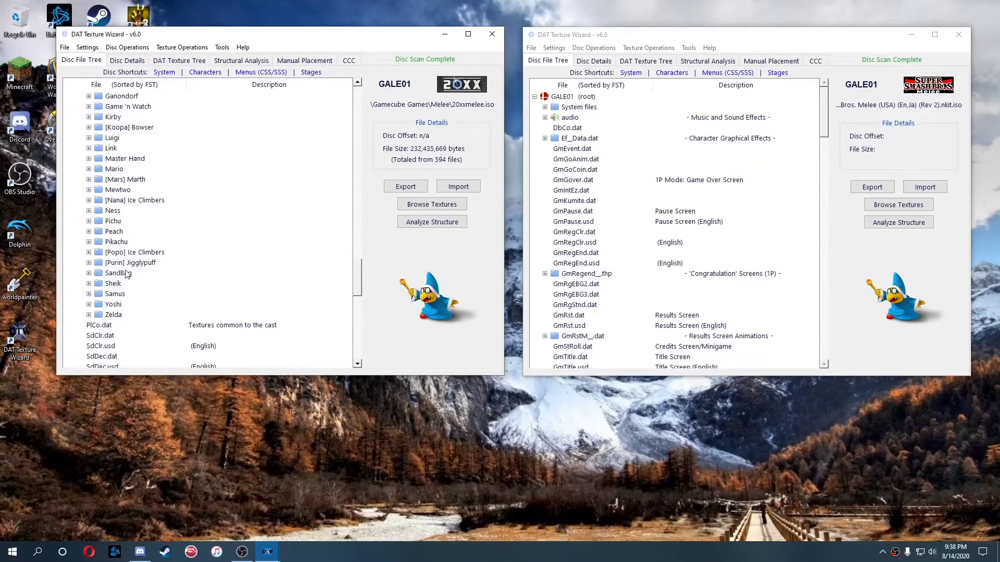
scroll(128, 271, "up", 7)
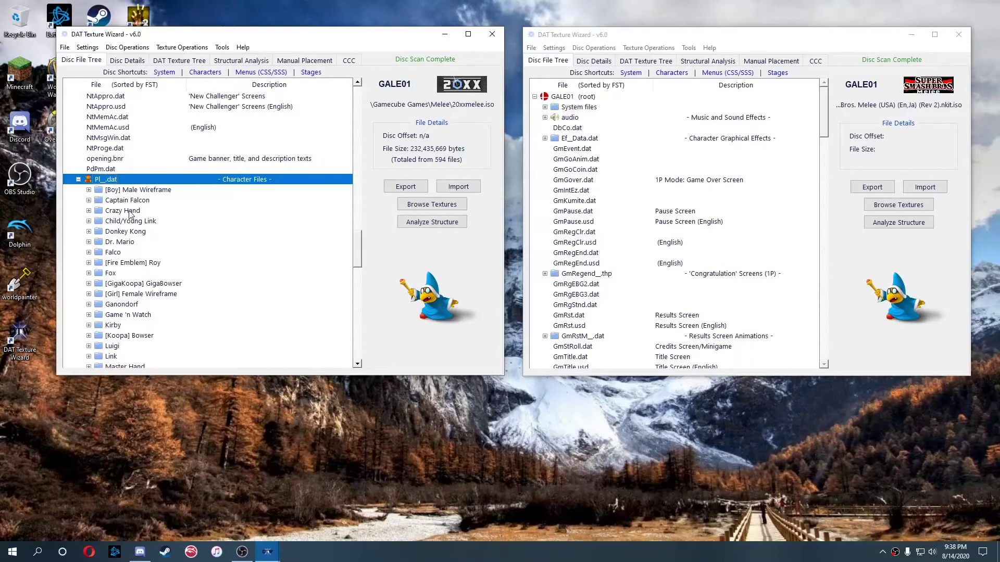
scroll(191, 287, "down", 3)
scroll(197, 242, "up", 3)
scroll(253, 240, "down", 1)
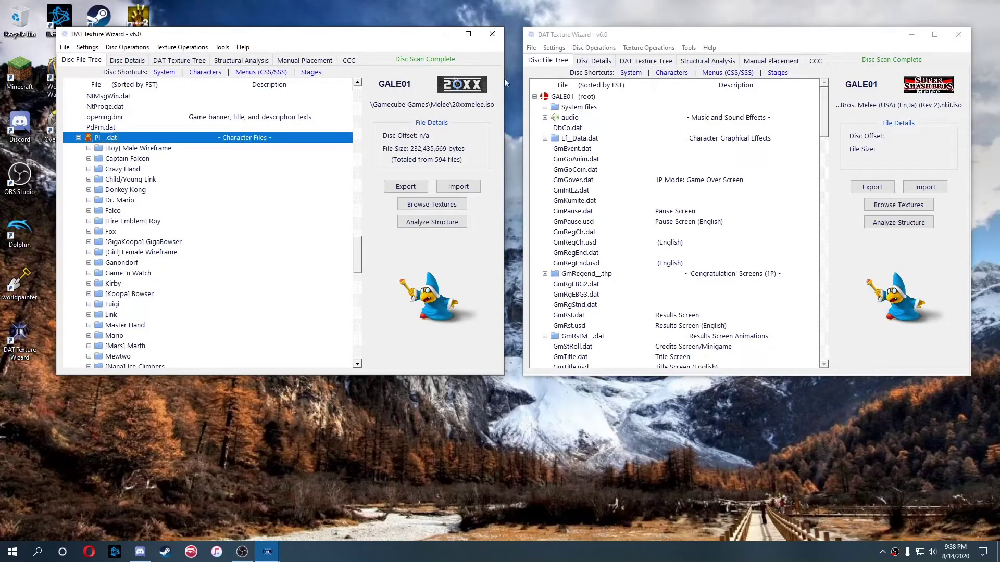
scroll(198, 203, "down", 1)
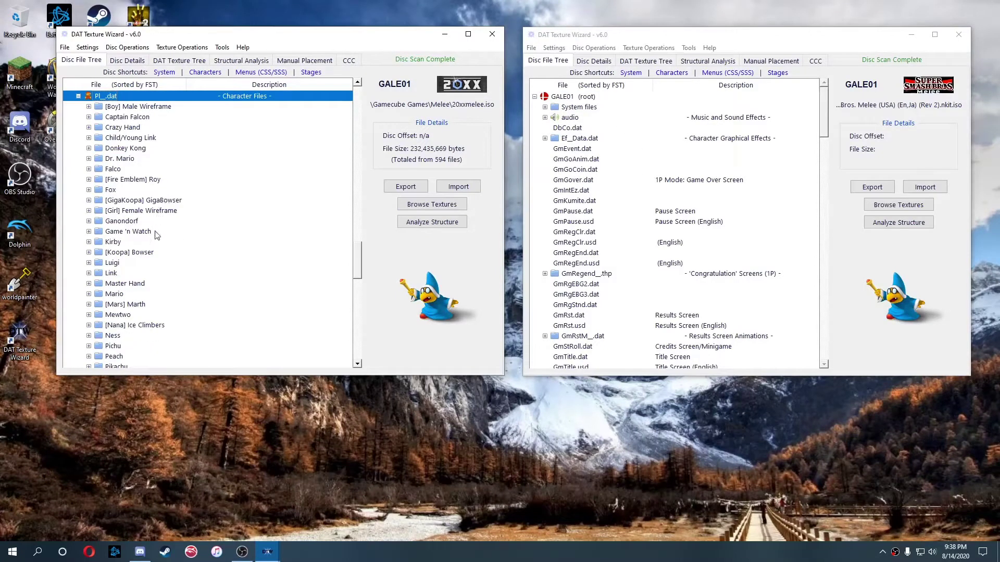
scroll(156, 235, "down", 2)
scroll(141, 270, "up", 3)
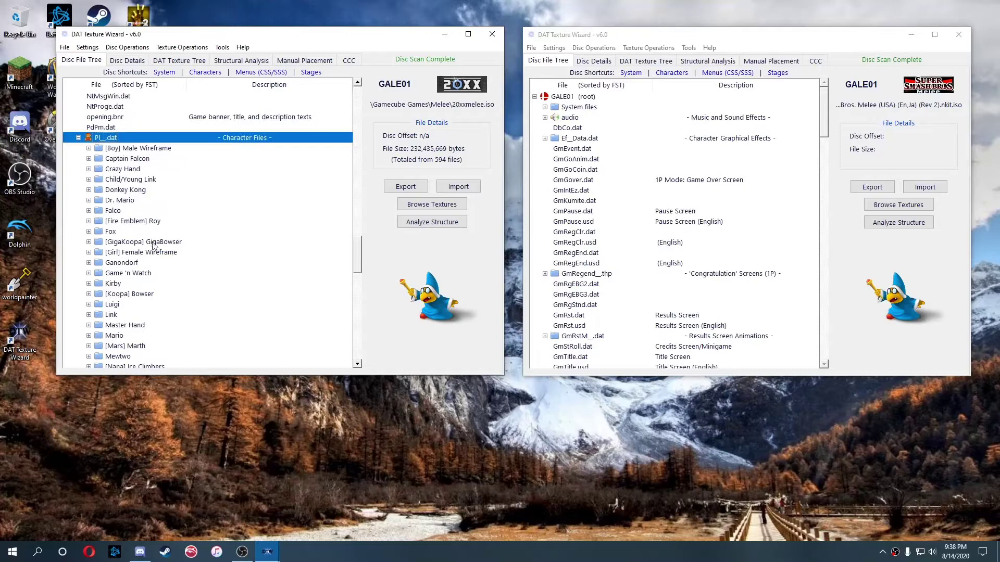
Expand Captain Falcon's files and select the gray costume PlCaGy.lat
left_click(88, 159)
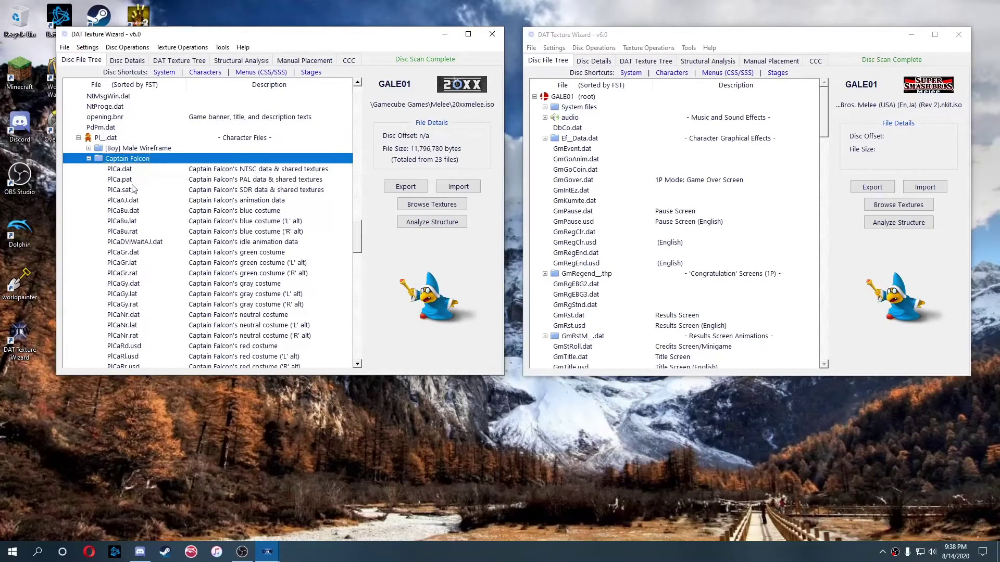
scroll(133, 190, "down", 1)
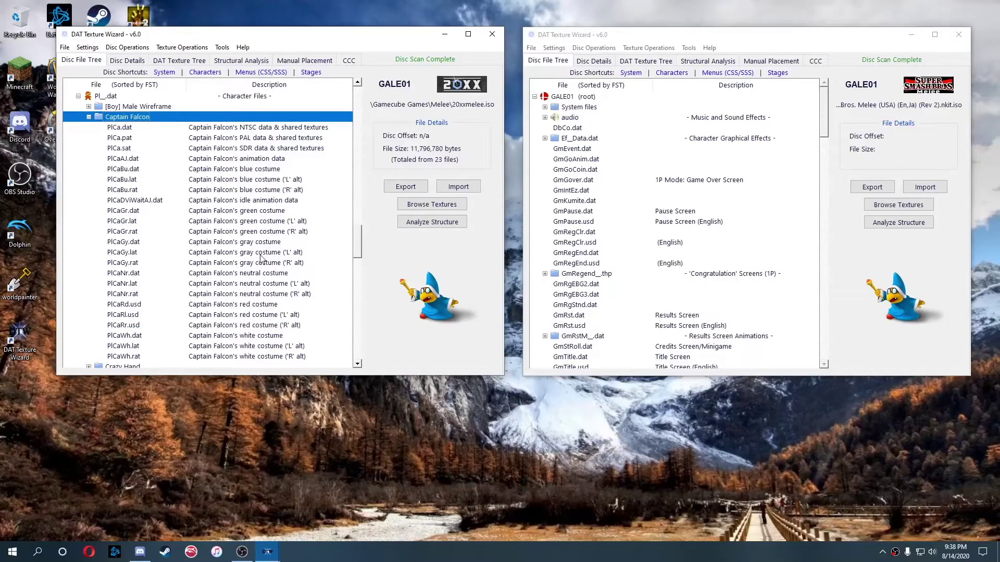
scroll(262, 259, "down", 1)
scroll(270, 264, "up", 1)
left_click(245, 254)
Browse PlCaGy.lat's 52 textures, then return to the Disc File Tree
left_click(458, 204)
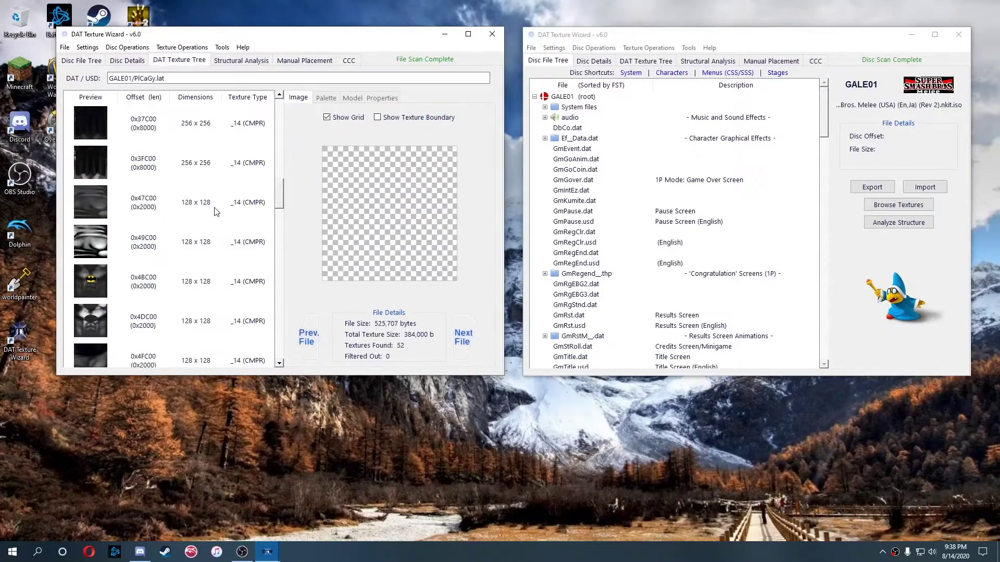
left_click(99, 61)
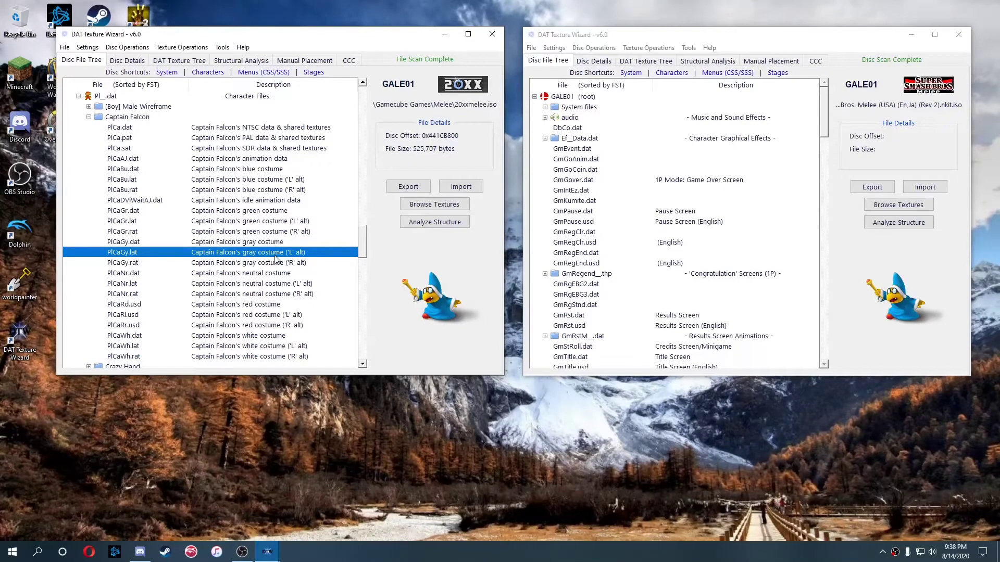
Export PlCaGy.lat, changing its extension to .dat, and save it in the Melee folder
left_click(407, 190)
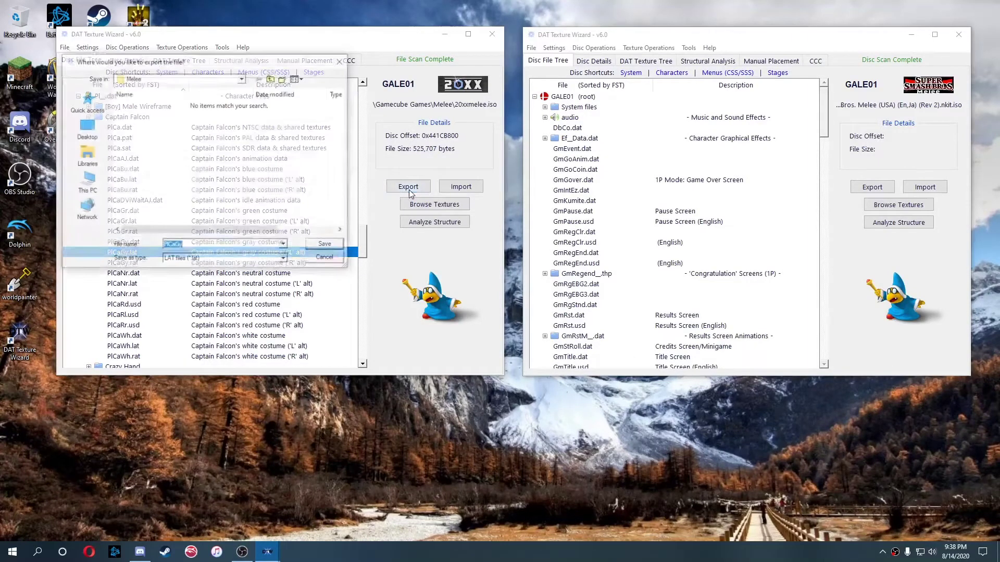
left_click(229, 245)
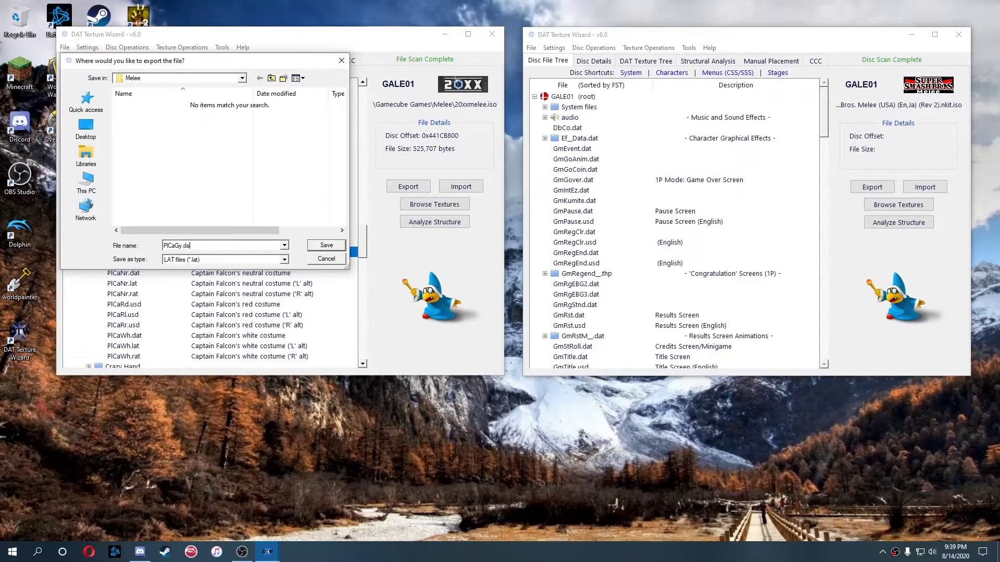
type("t")
left_click(323, 248)
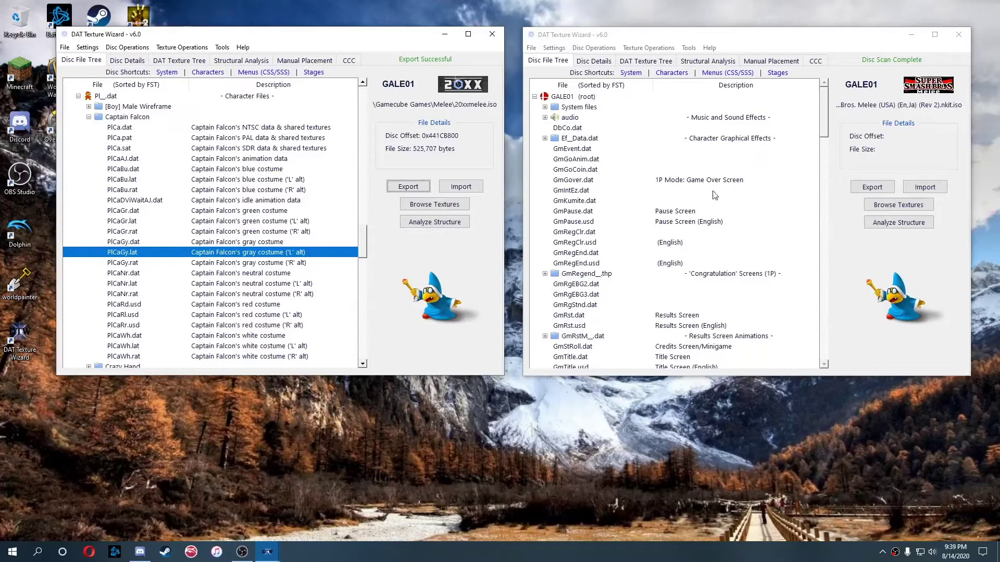
In the vanilla Melee window, expand Pl__.dat and Captain Falcon, then select PlCaGy.dat
left_click(815, 73)
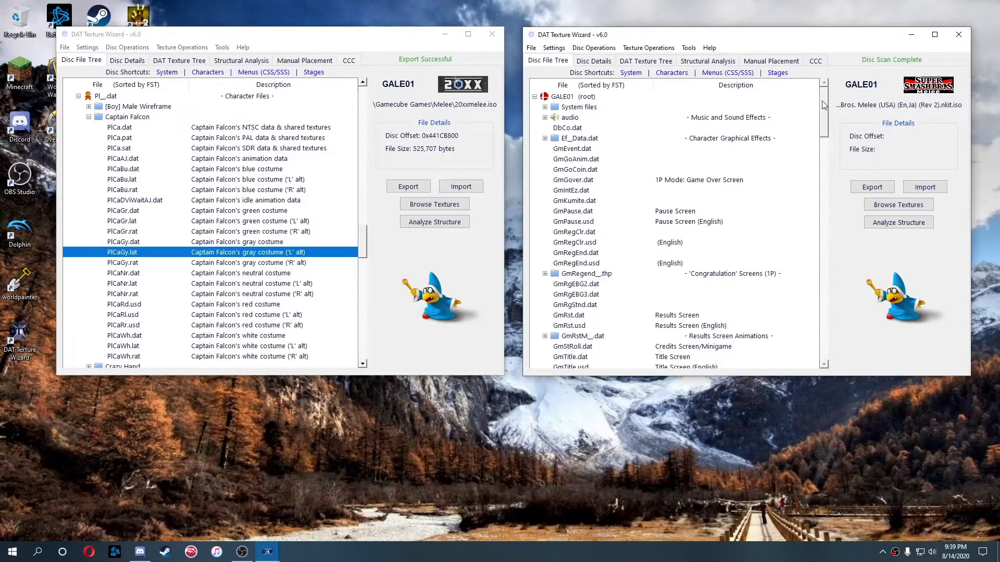
left_click_drag(823, 105, 826, 269)
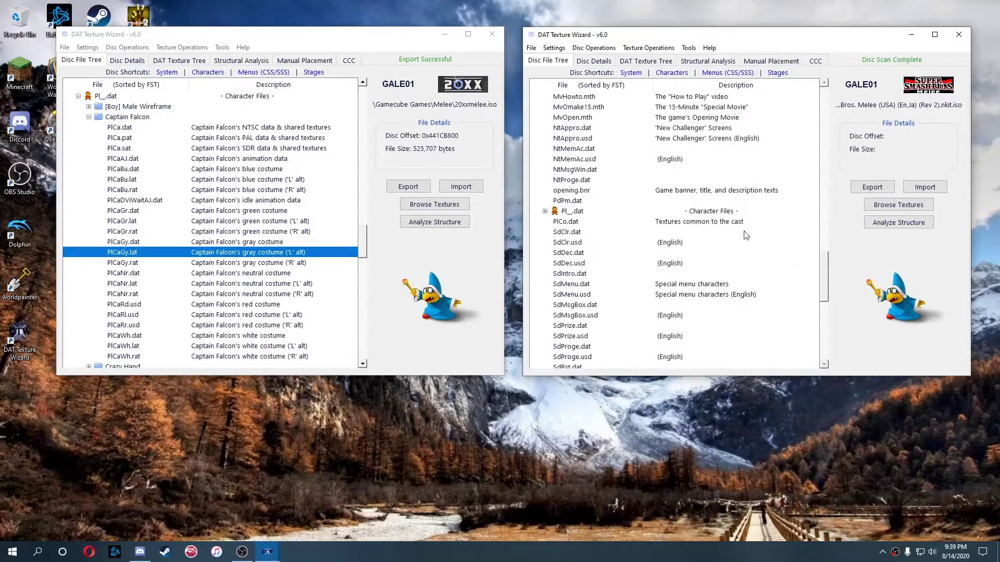
left_click(545, 211)
left_click_drag(824, 235, 824, 239)
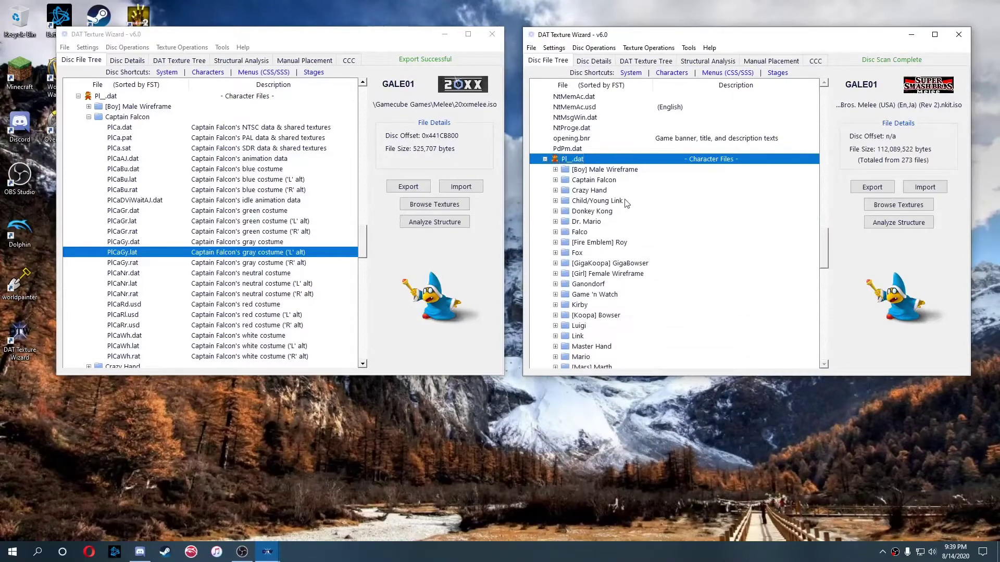
left_click(555, 180)
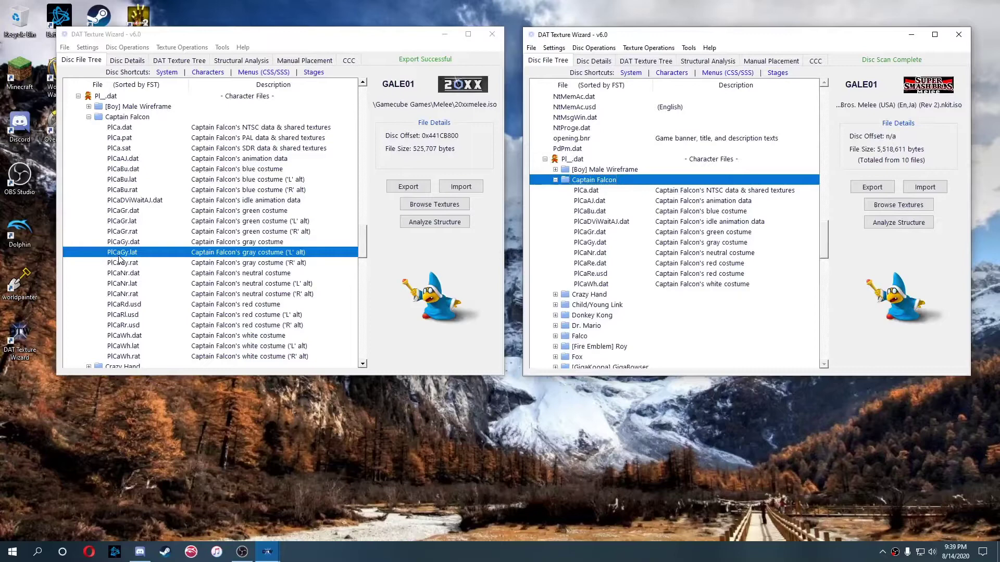
left_click(590, 243)
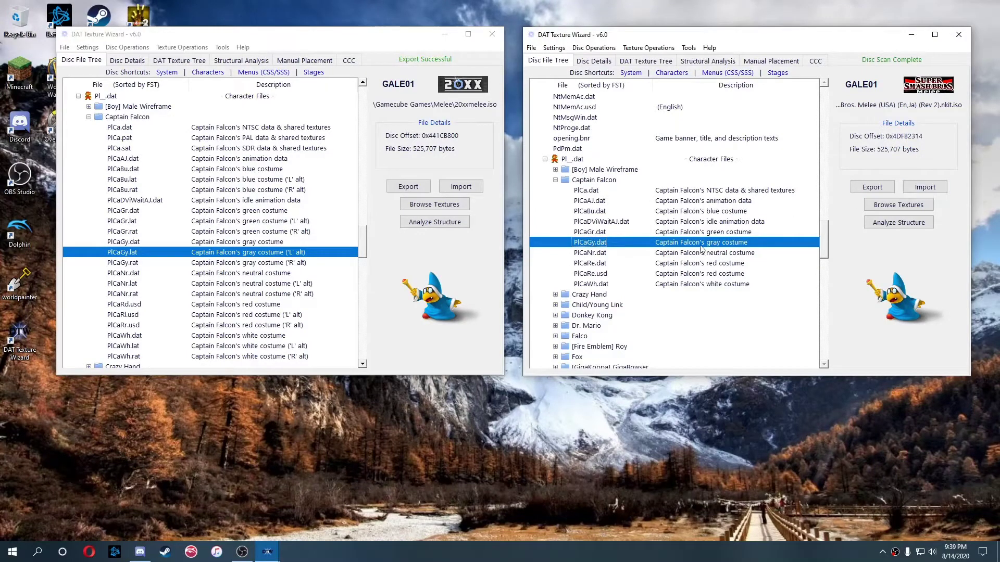
Import the exported PlCaGy.dat over the vanilla PlCaGy.dat, then glance at PlCaNr.dat and reselect it
left_click(930, 188)
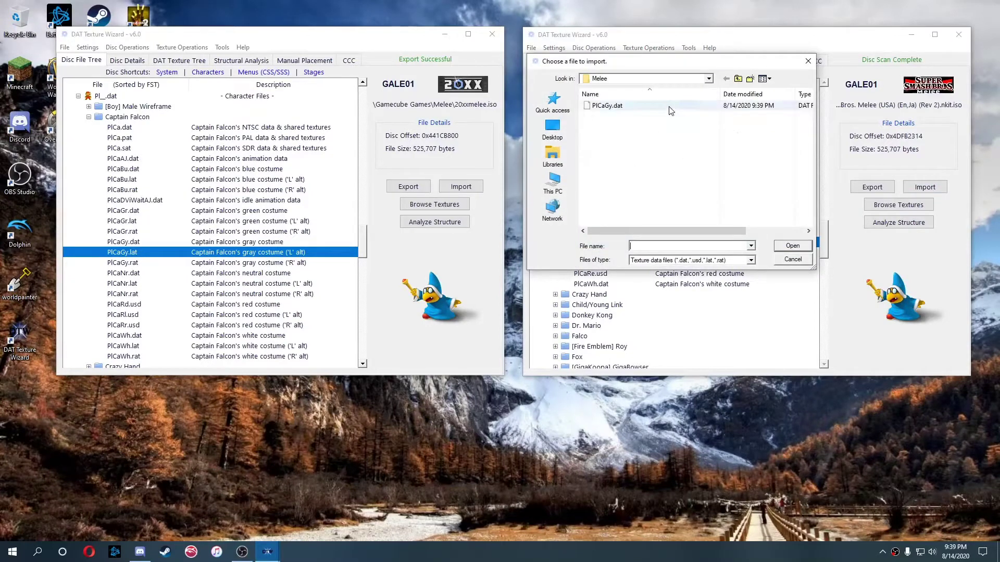
left_click(671, 111)
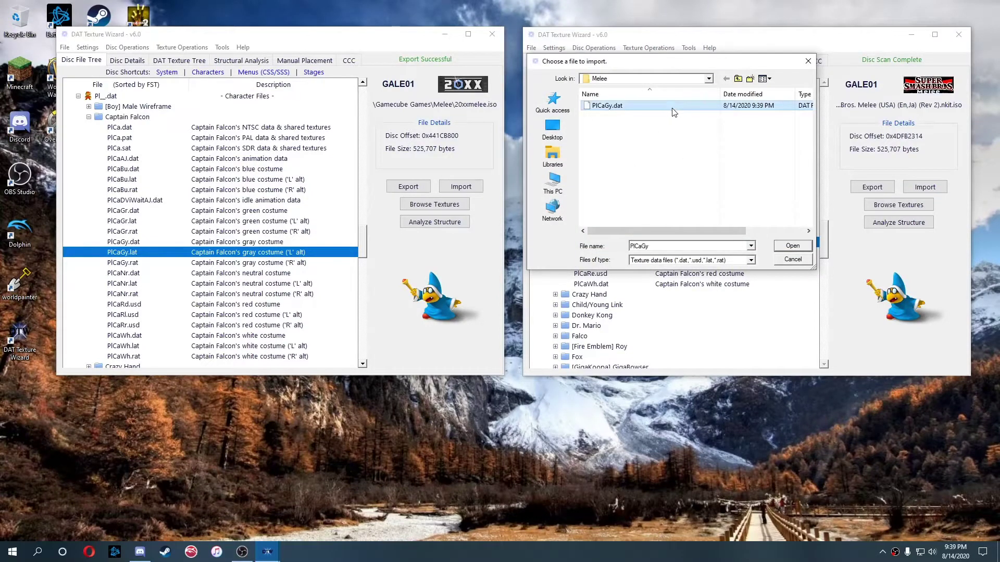
left_click(789, 246)
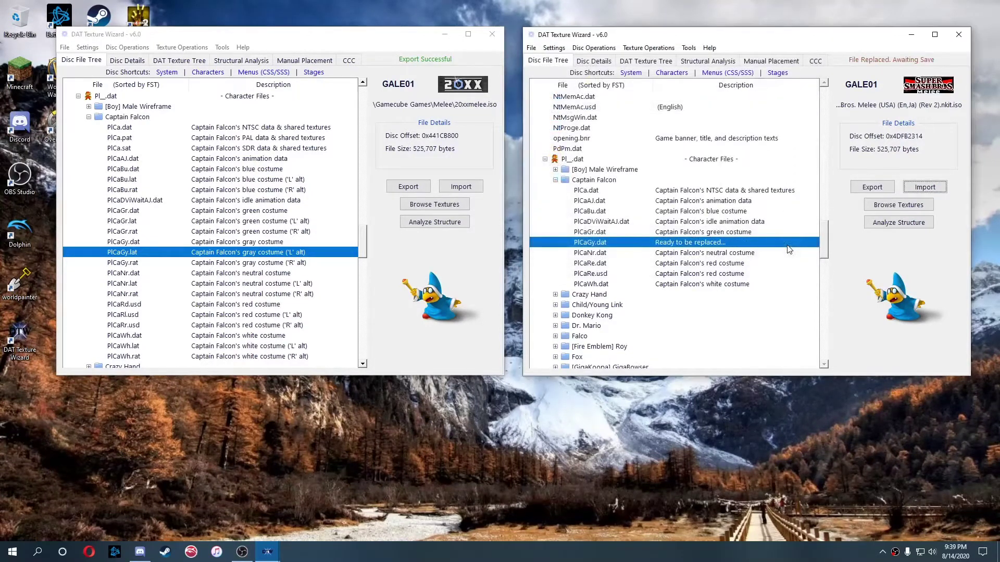
left_click(671, 254)
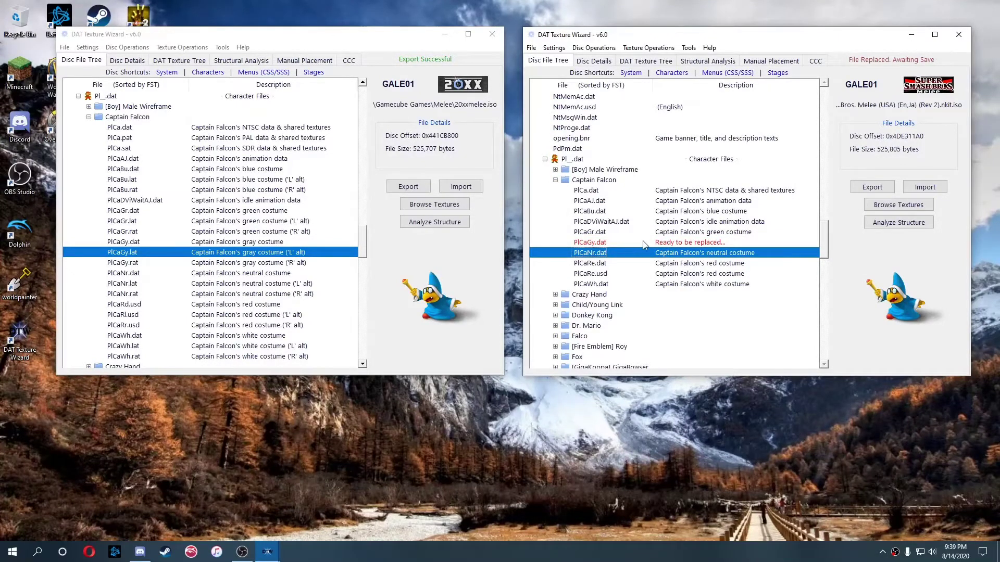
left_click(670, 245)
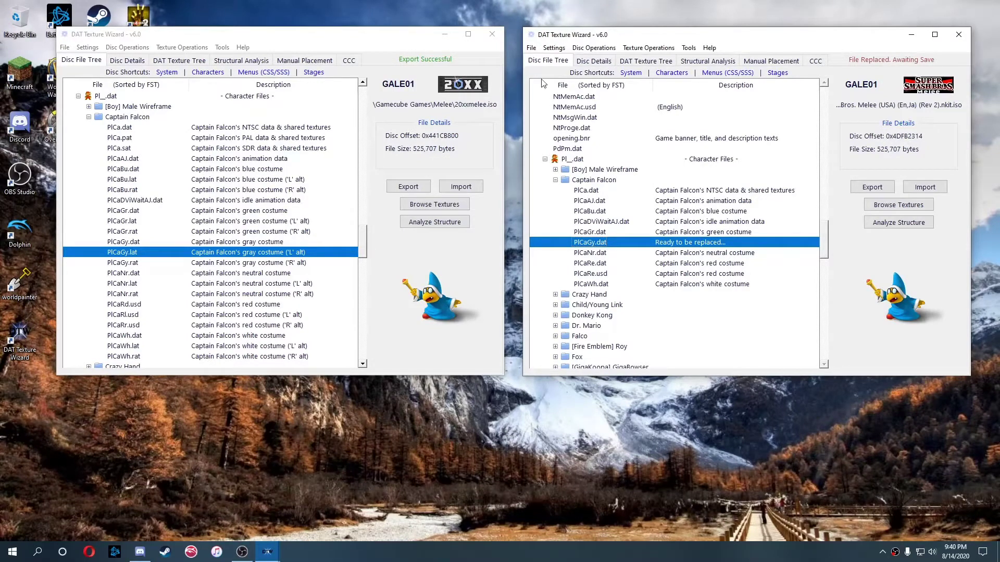
Save the vanilla Melee disc image from its File menu
left_click(531, 48)
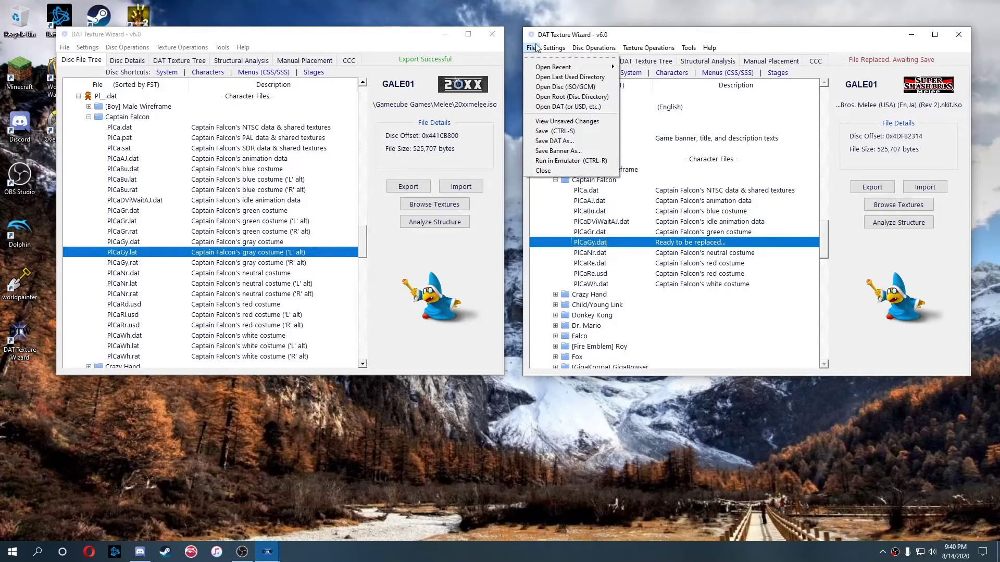
mouse_move(710, 47)
mouse_move(539, 50)
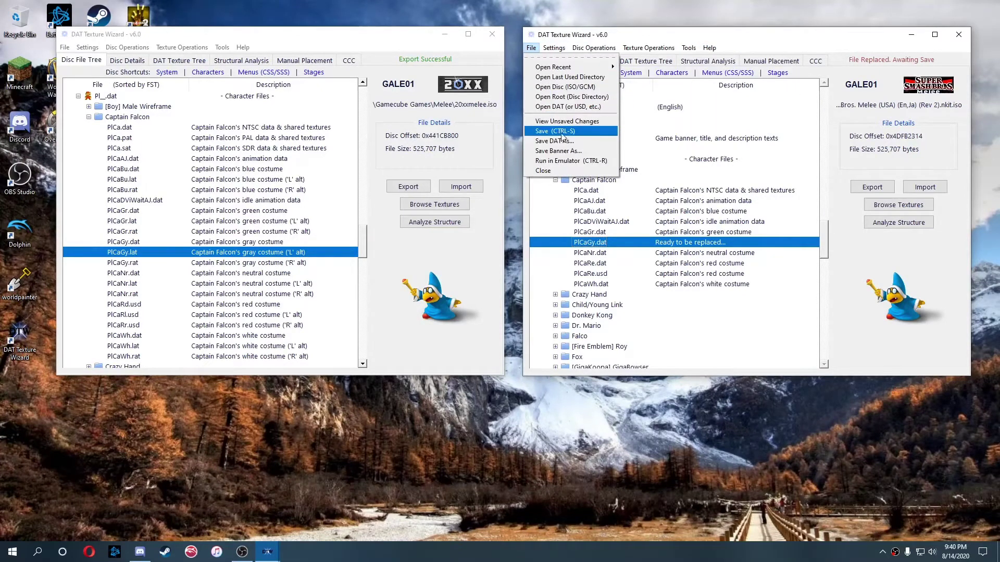
left_click(562, 132)
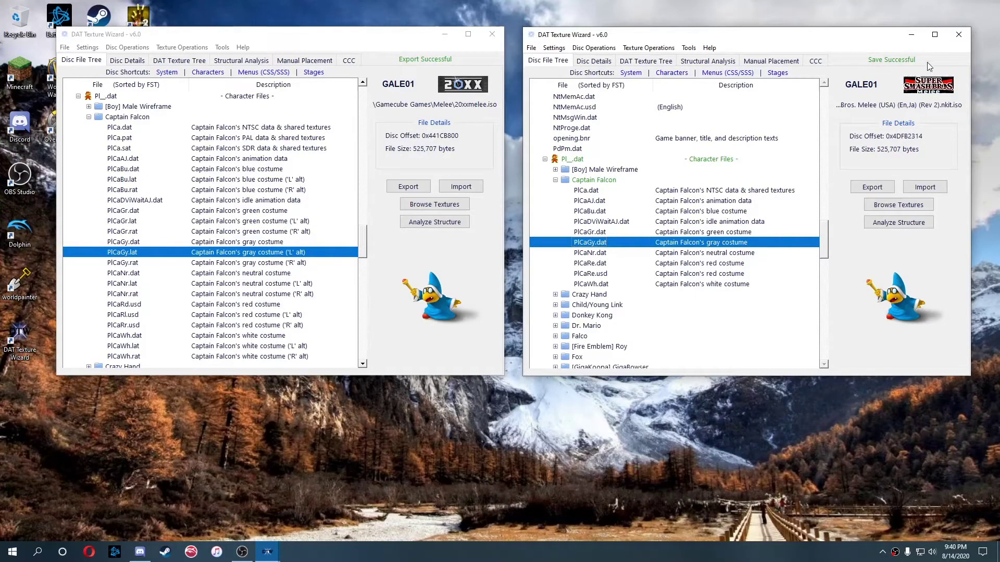
Close the vanilla Melee and 20XX DAT Texture Wizard windows
left_click(959, 36)
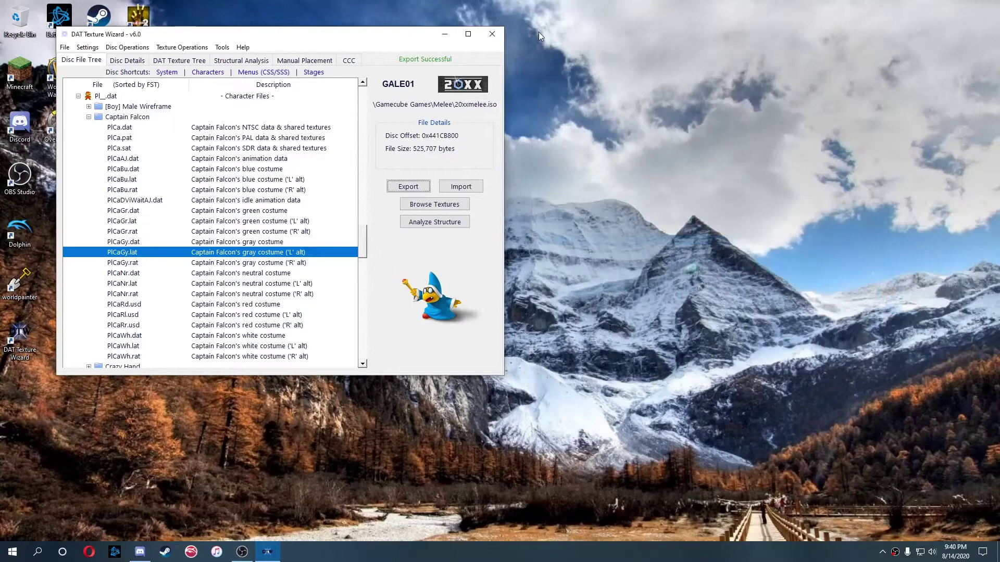
left_click(493, 34)
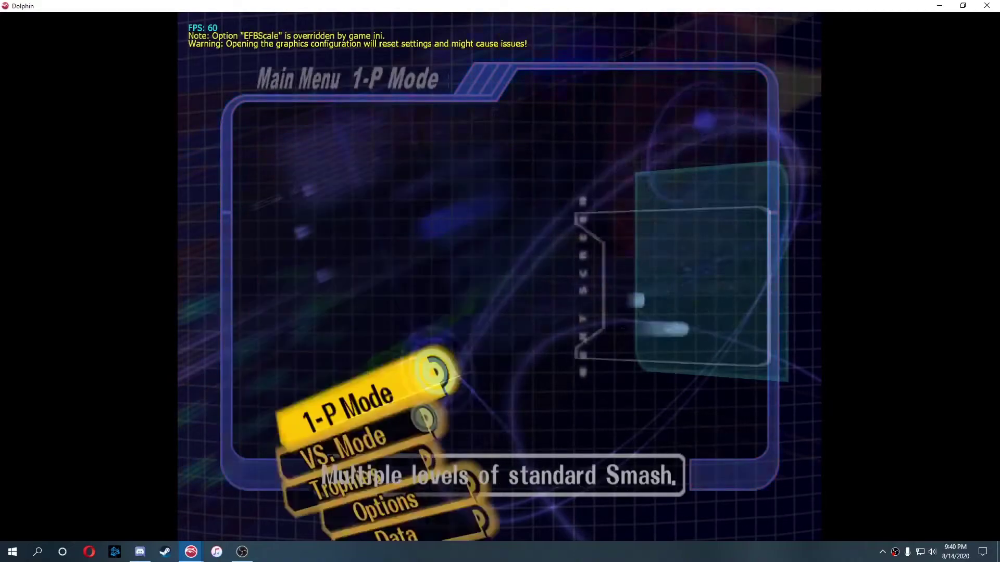
Navigate Dolphin's Melee menus from 1-P Mode back through the Main Menu into Training mode
key("z")
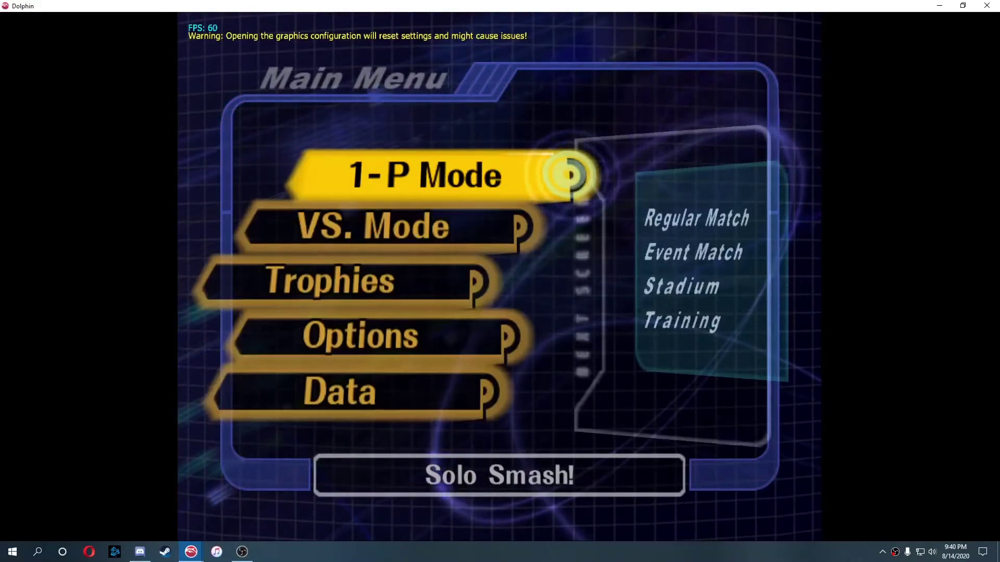
key("Down")
key("x")
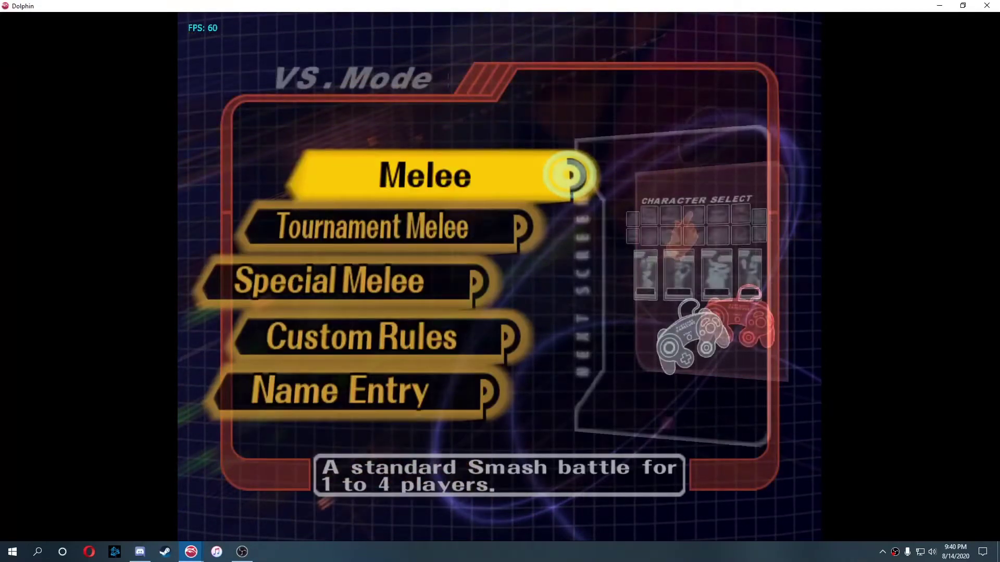
key("z")
key("Up")
key("x")
key("Up")
Pick C. Falcon as player 1's fighter and confirm to reach stage select
key("x")
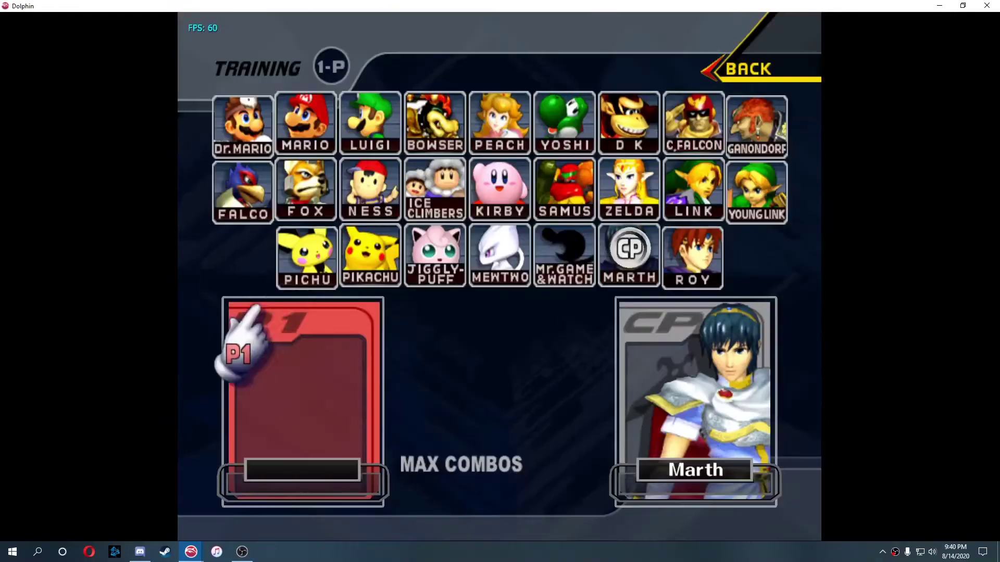
key("Up")
key("Right")
key("x")
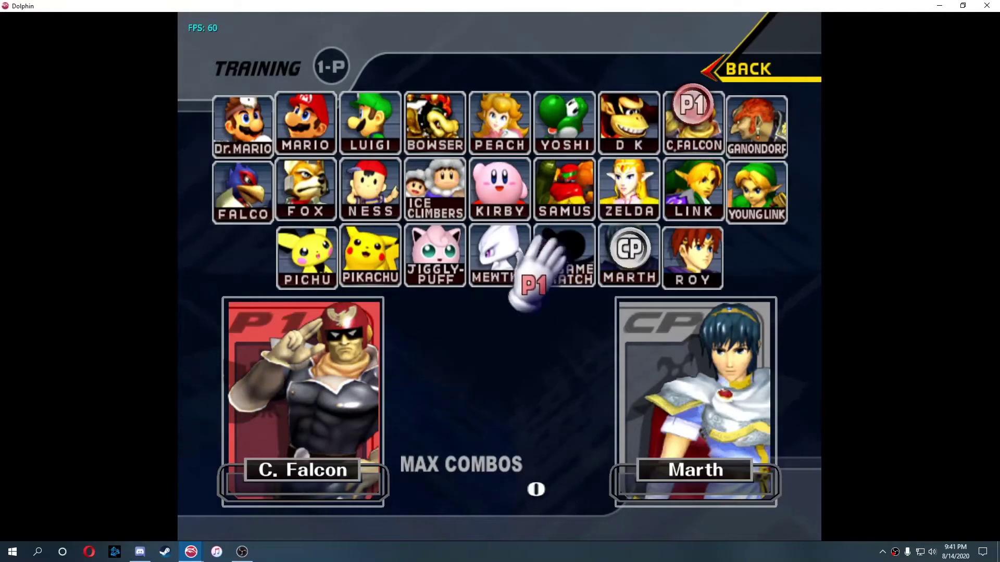
key("Return")
Select Final Destination and start the Training match to see Falcon's Batman costume
key("Right")
key("x")
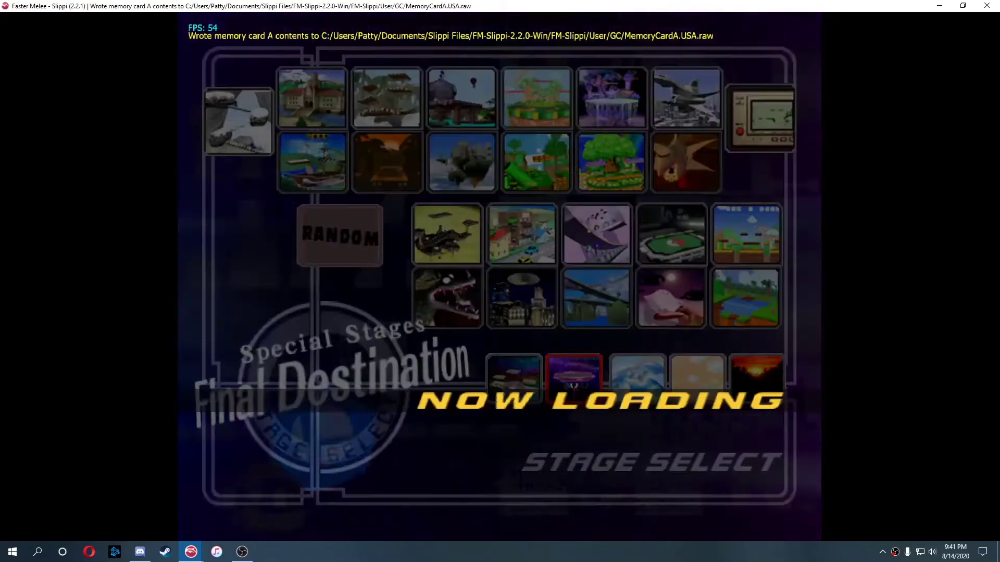